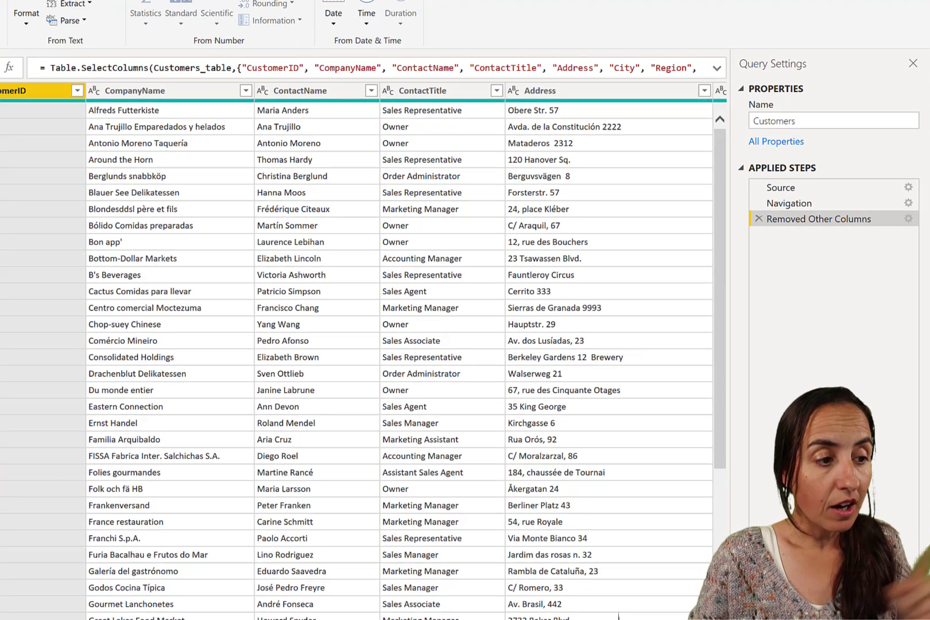
Step: Add an Index column starting at 0 to Customers and scroll the preview to check its values
left_click(633, 7)
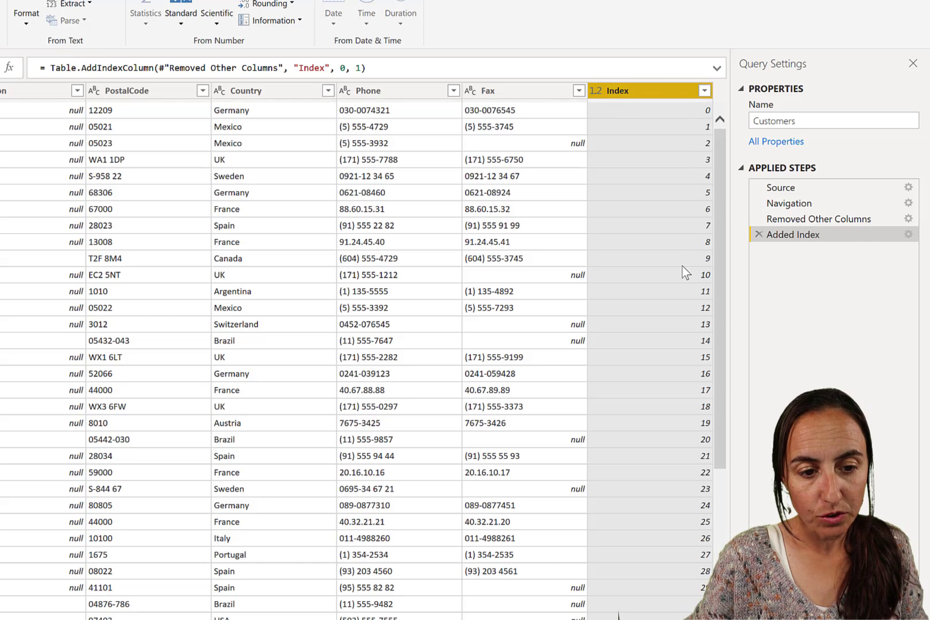
scroll(701, 373, "down", 15)
scroll(660, 344, "up", 15)
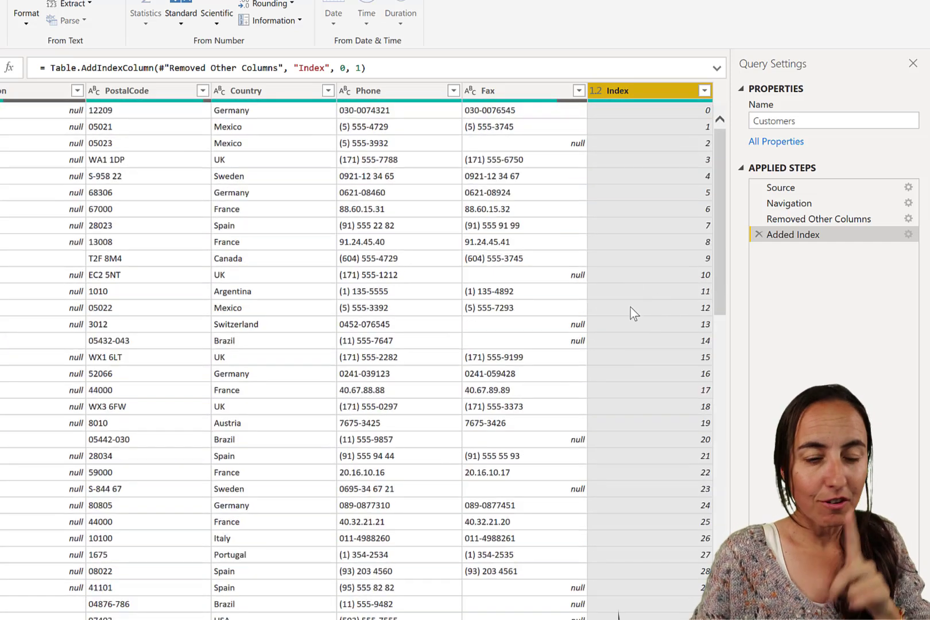
double_click(55, 67)
left_click_drag(113, 63, 160, 65)
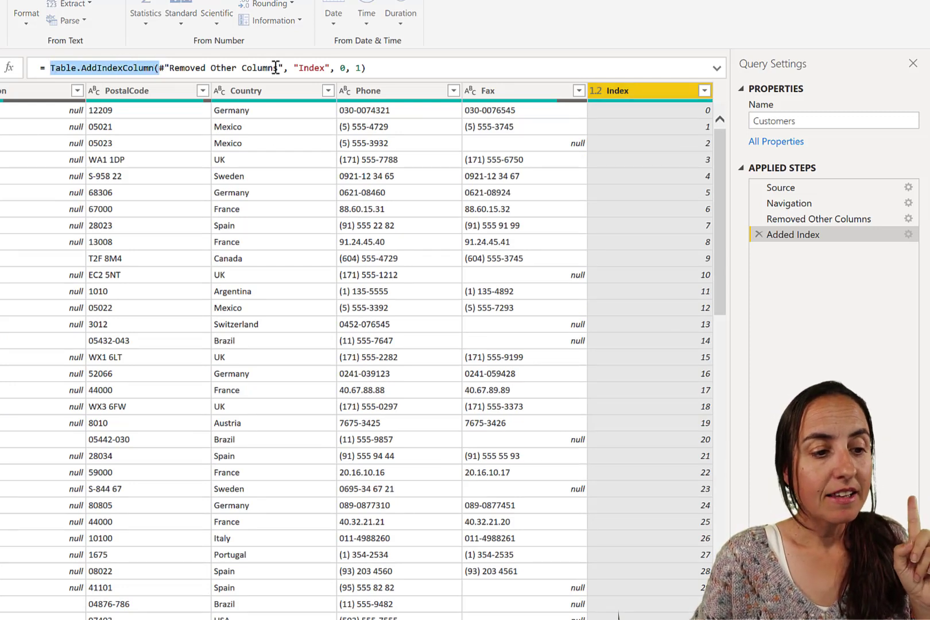
left_click_drag(275, 68, 186, 67)
mouse_move(182, 68)
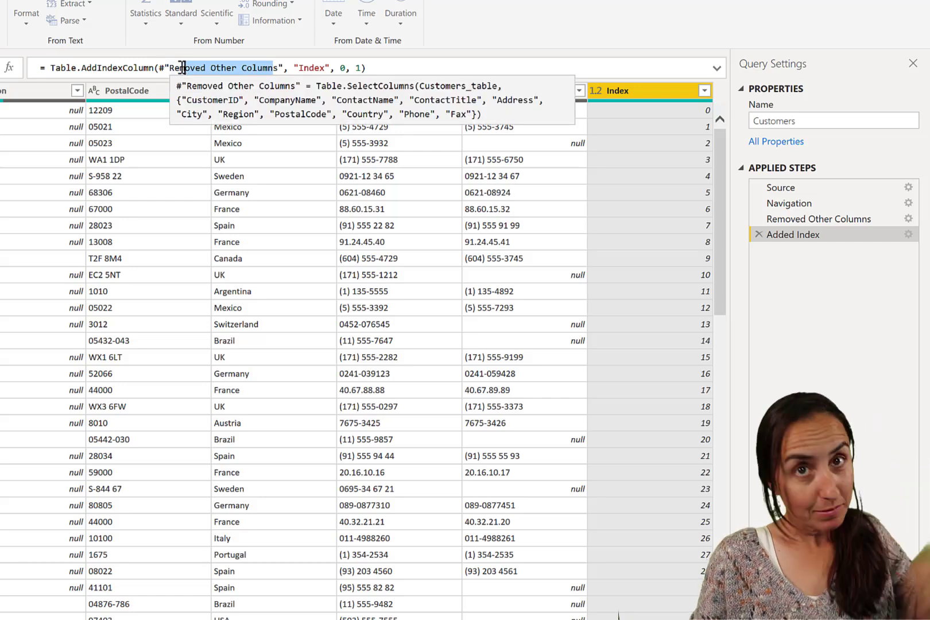
left_click_drag(292, 67, 324, 68)
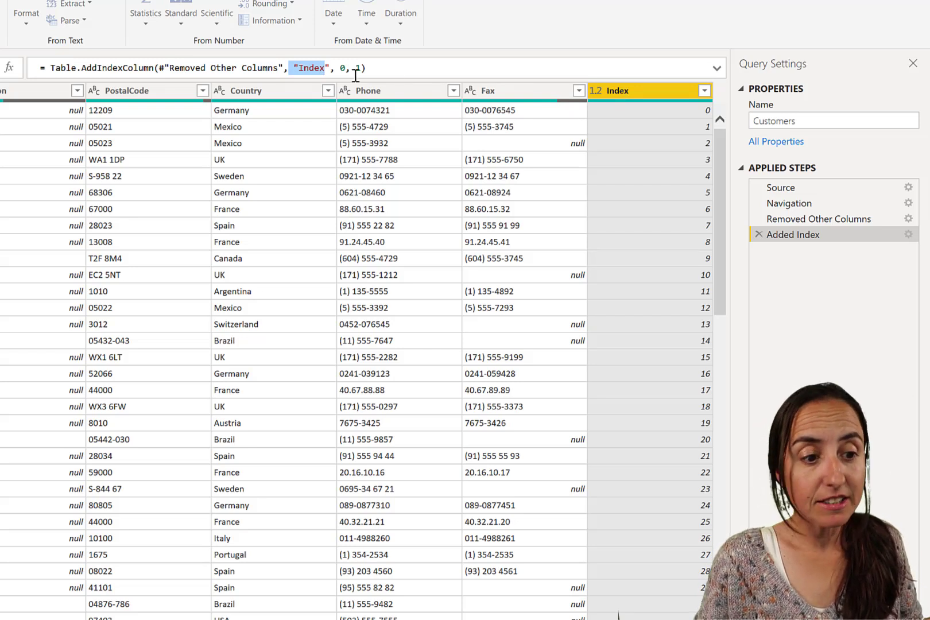
left_click(343, 67)
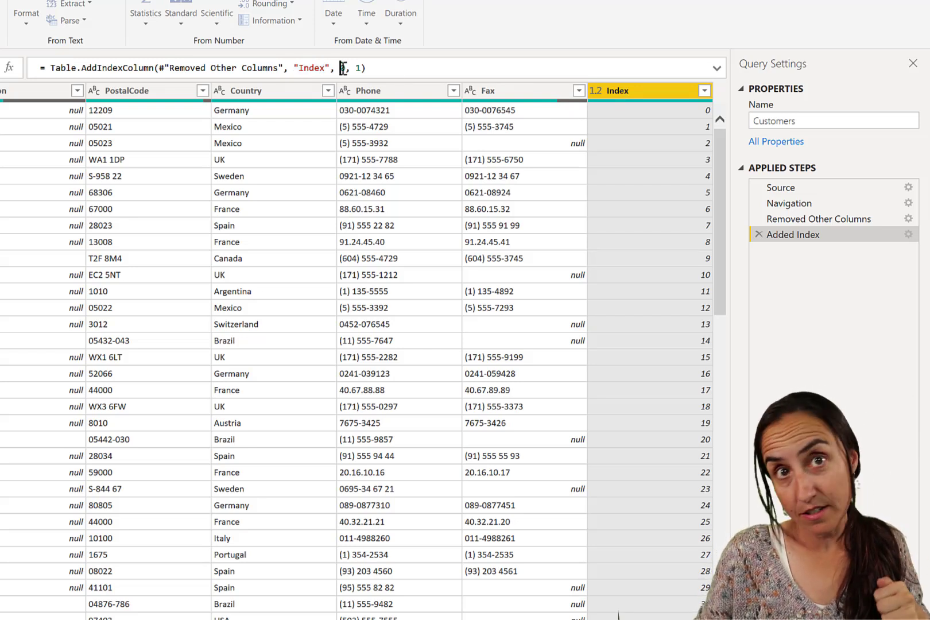
left_click(356, 68)
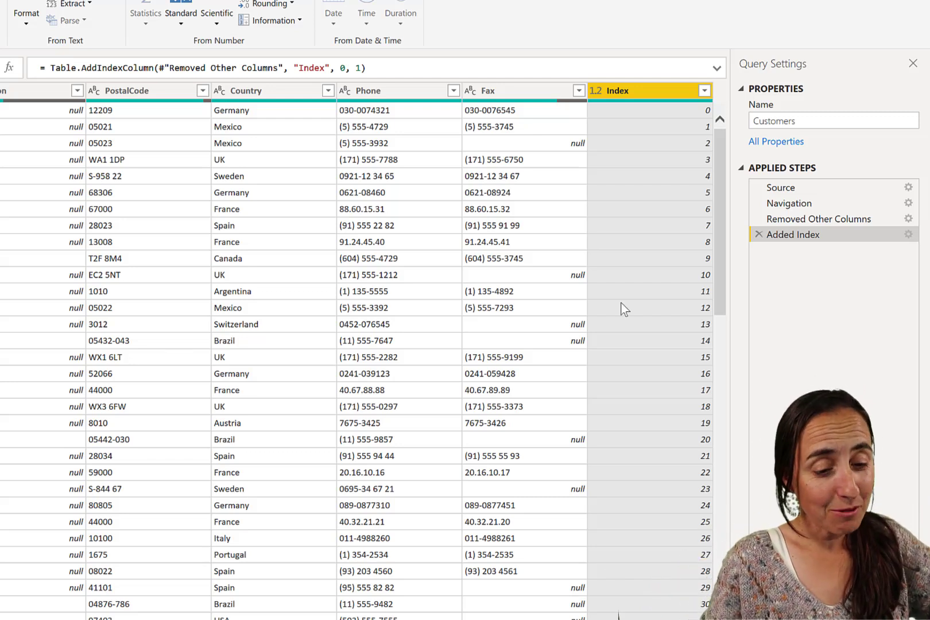
Step: Delete the Added Index step and set up an advanced grouping by Country and Region
left_click(758, 234)
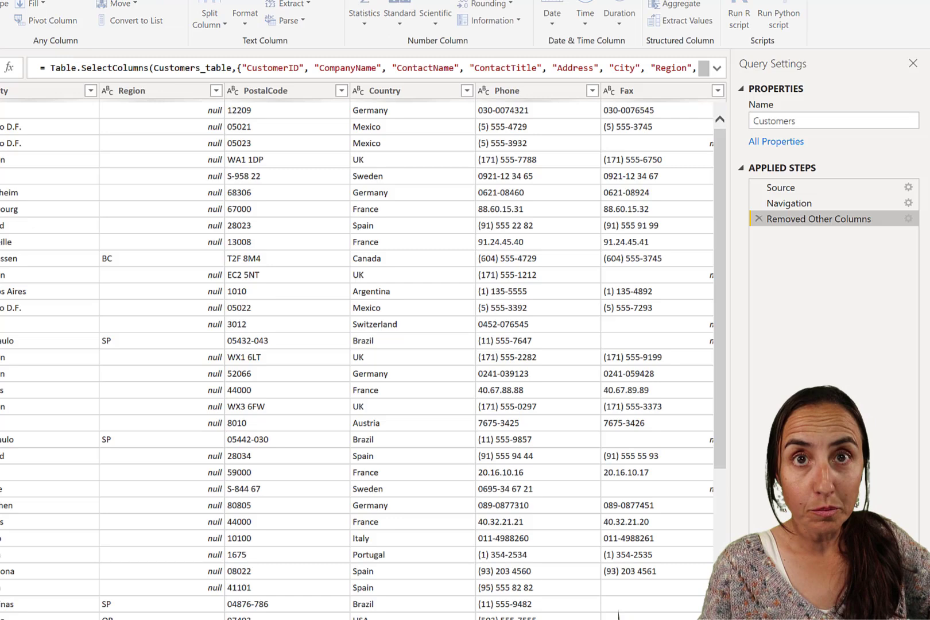
left_click(178, 268)
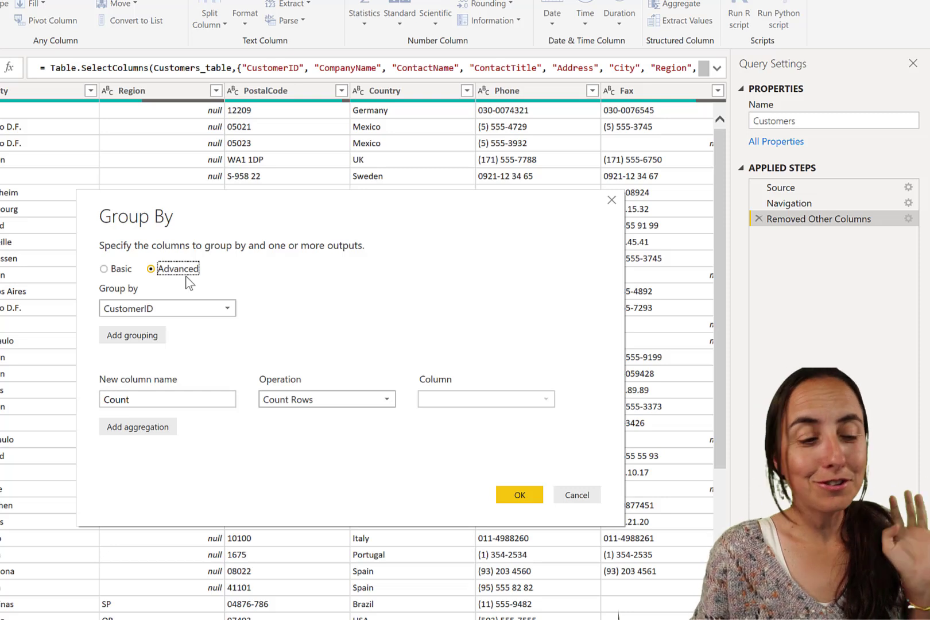
left_click(203, 309)
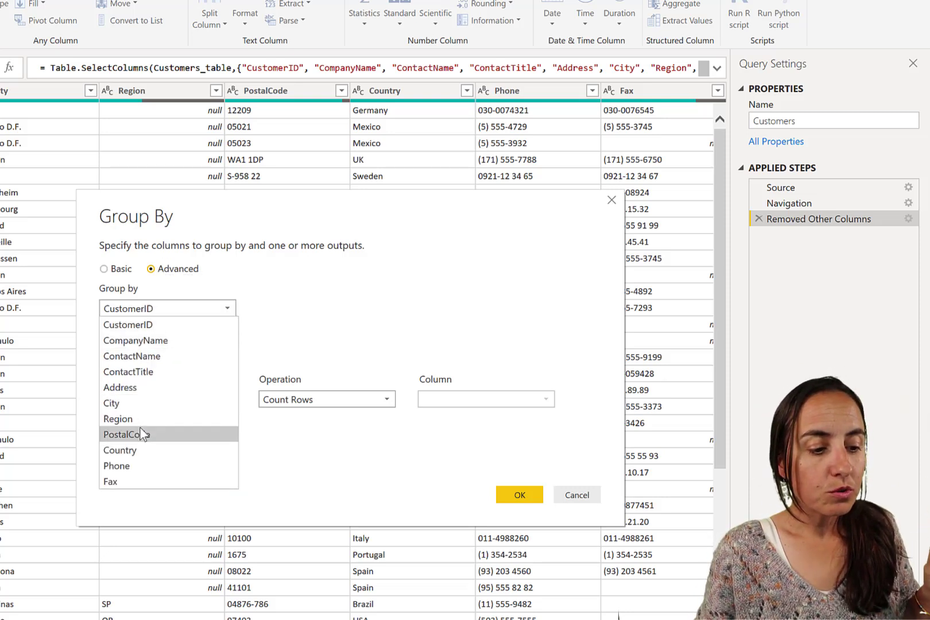
left_click(146, 451)
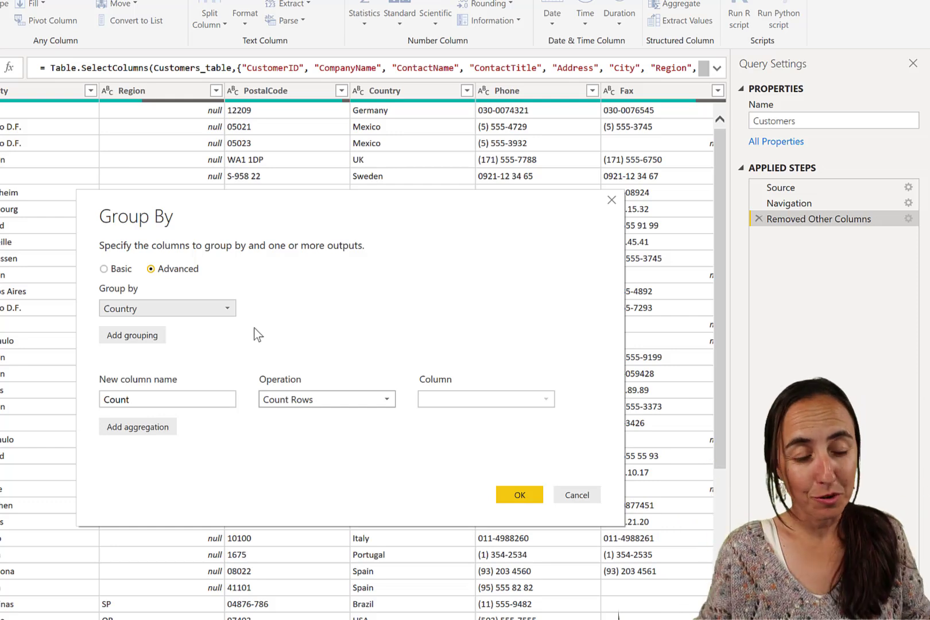
left_click(152, 340)
left_click(196, 334)
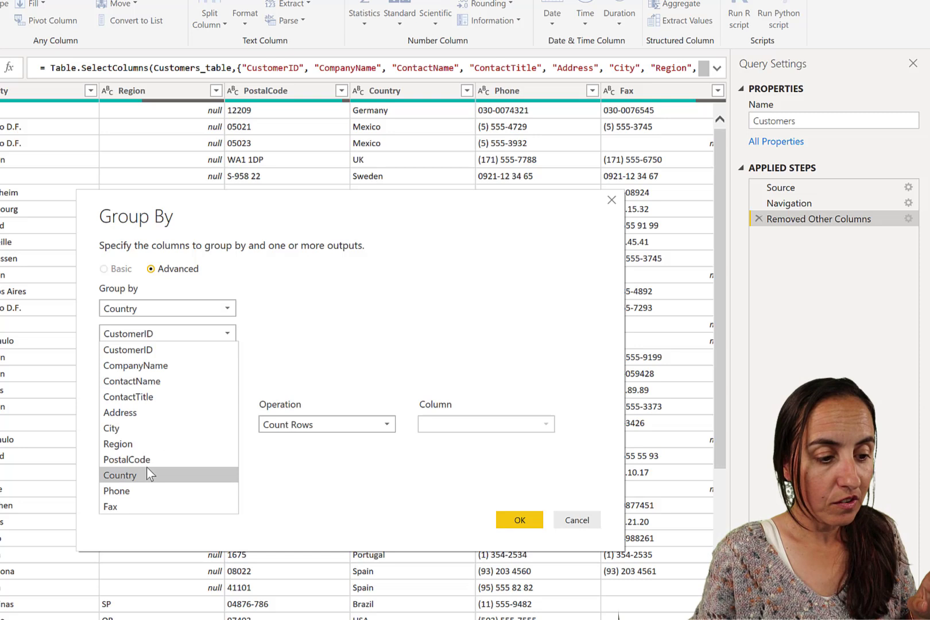
left_click(150, 444)
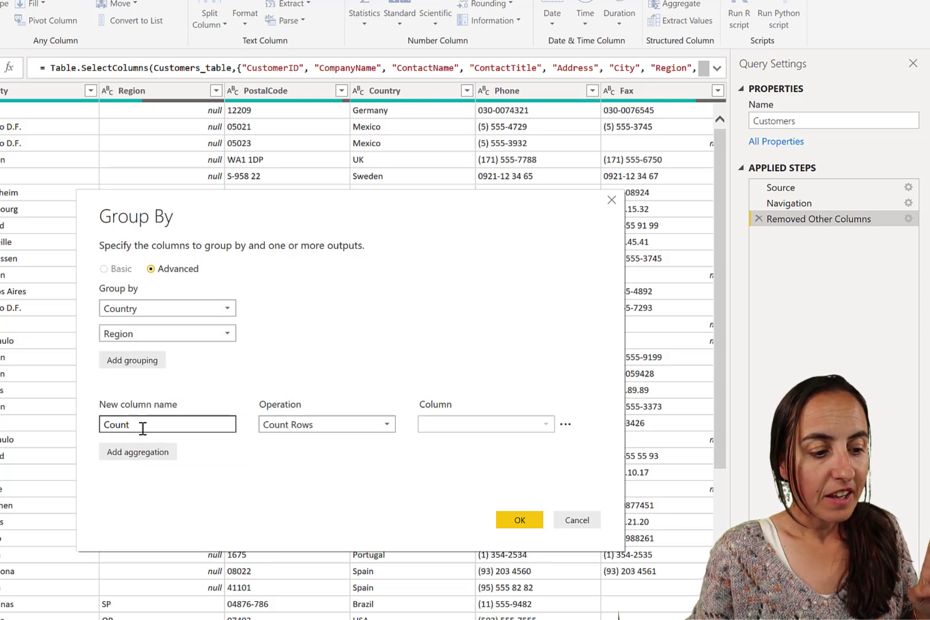
Step: Name the new grouped column Data with the All Rows operation and apply it
double_click(143, 428)
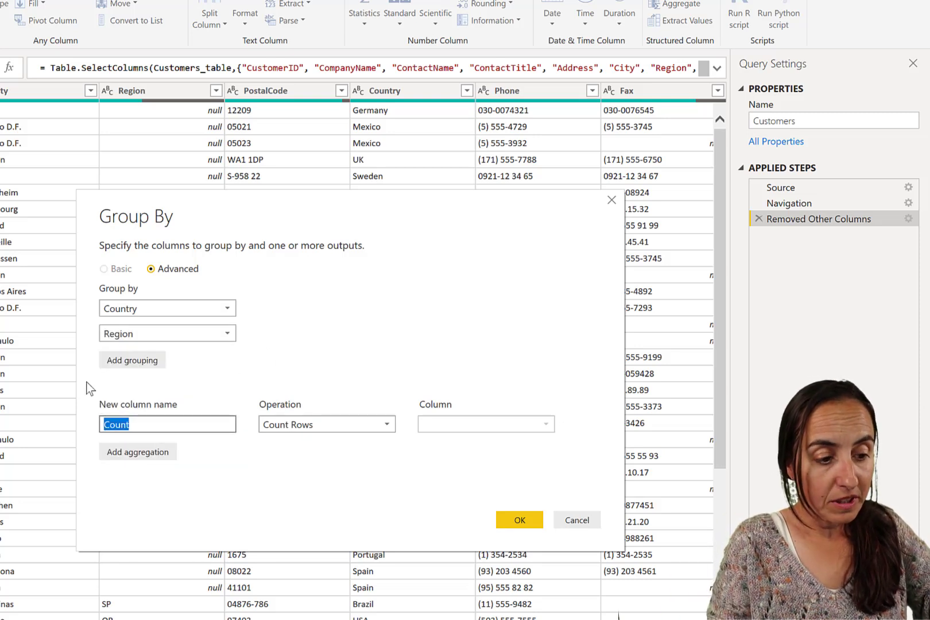
type("Data")
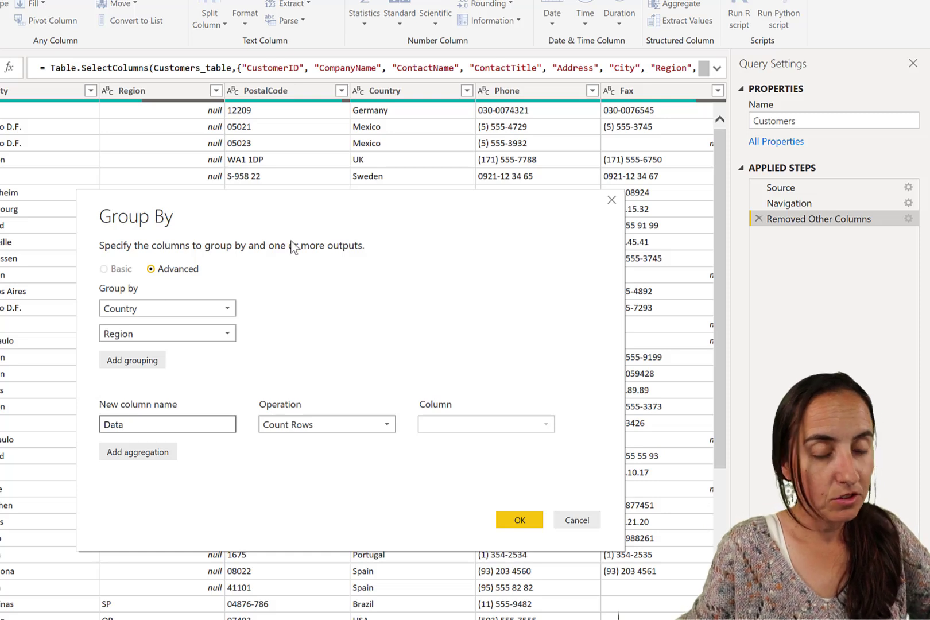
left_click(361, 427)
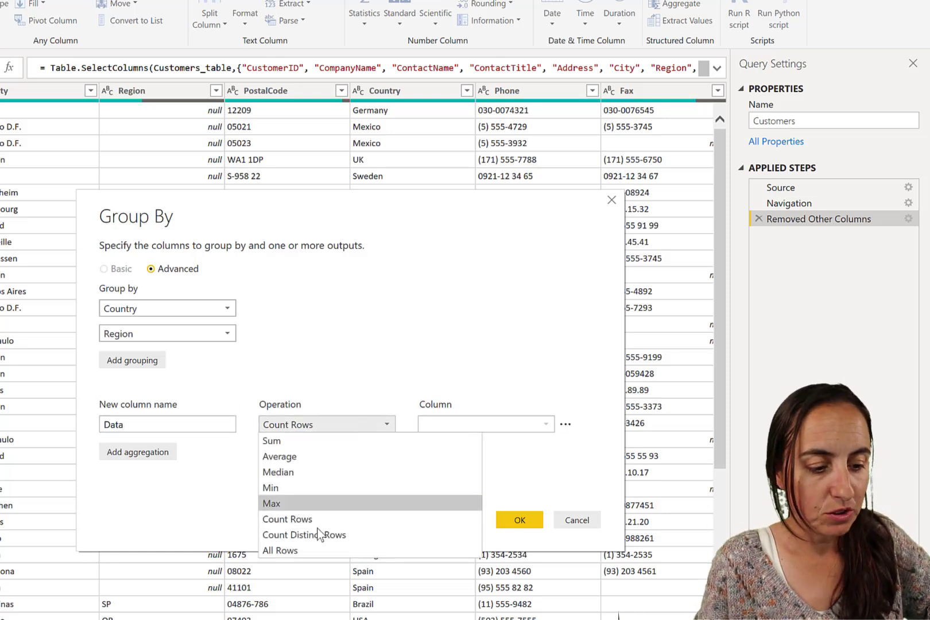
left_click(299, 553)
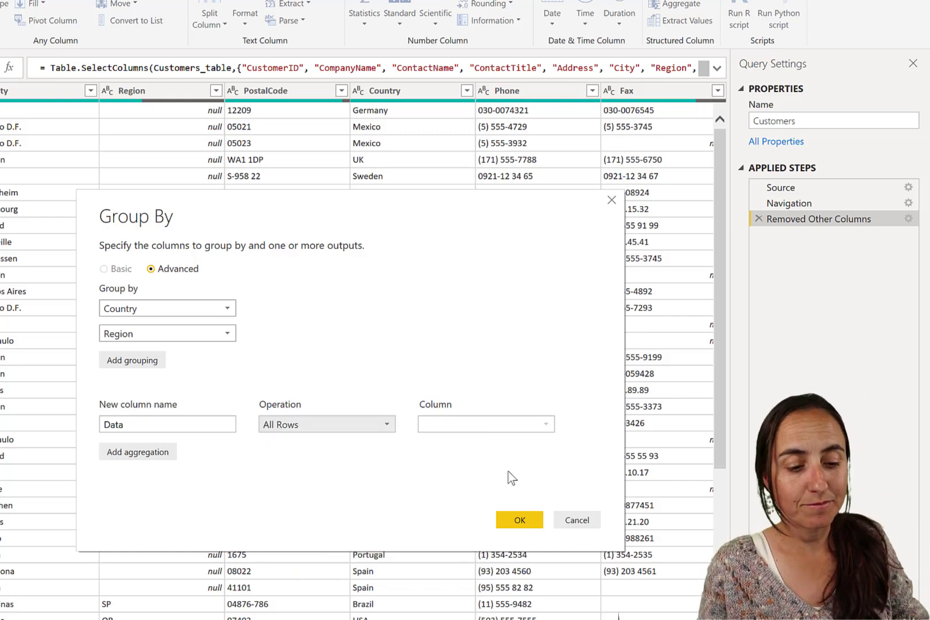
left_click(520, 520)
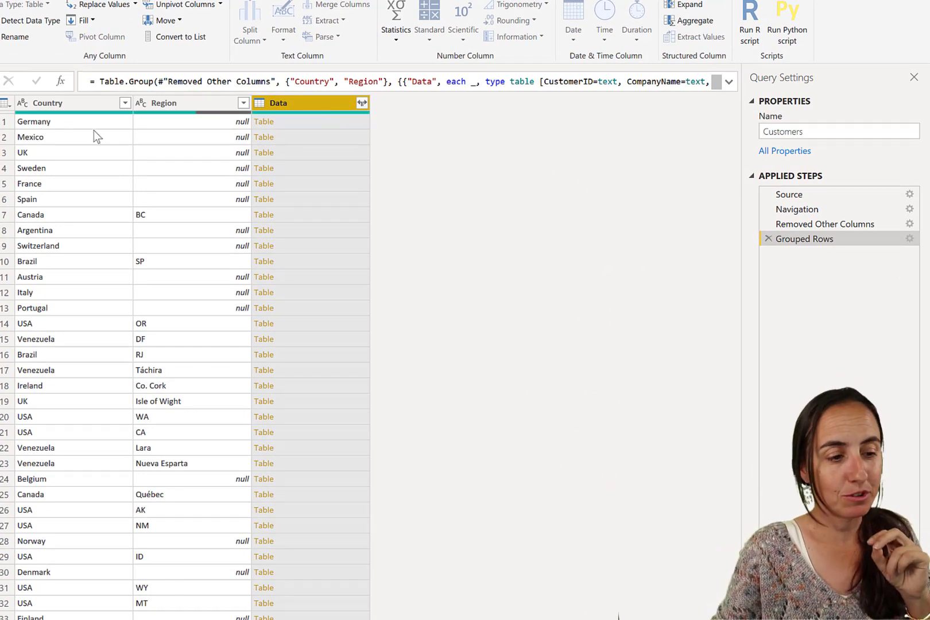
left_click(71, 124)
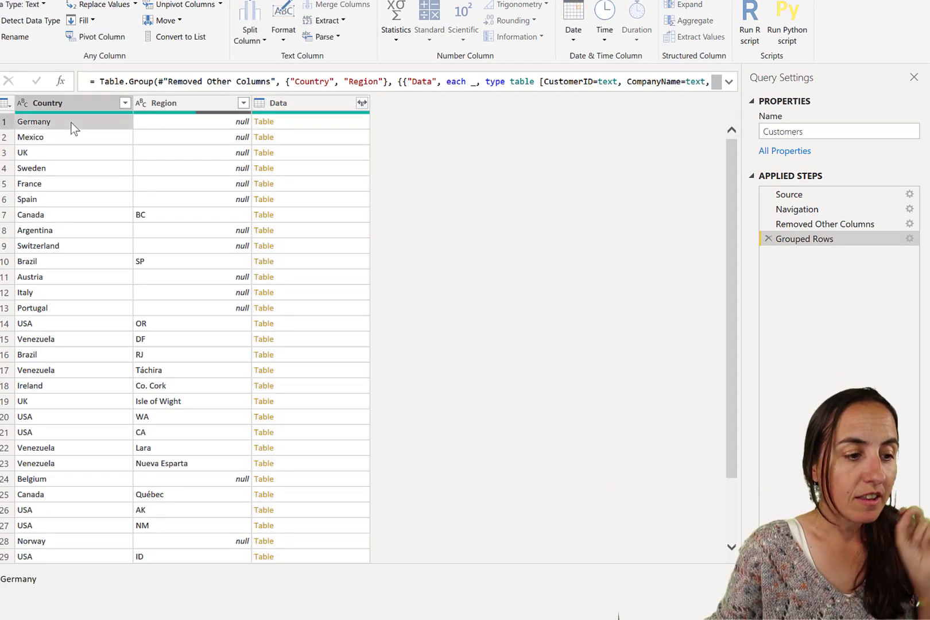
left_click(205, 124)
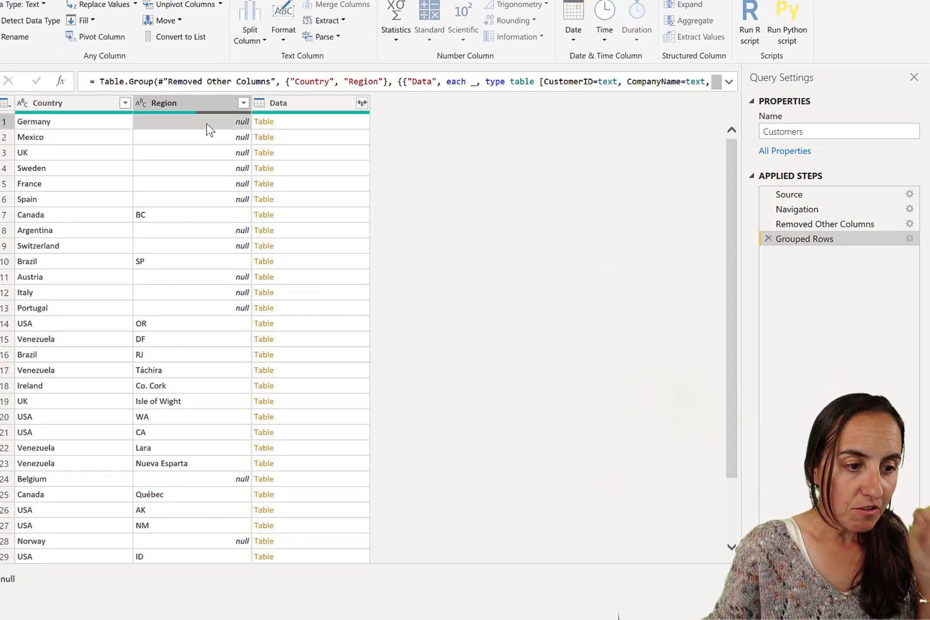
left_click(332, 124)
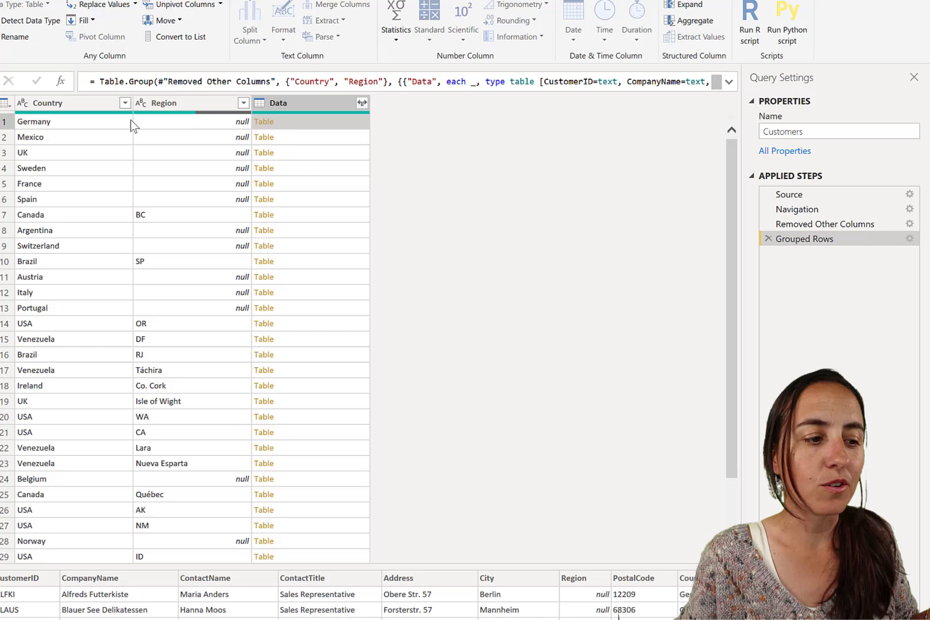
left_click(72, 139)
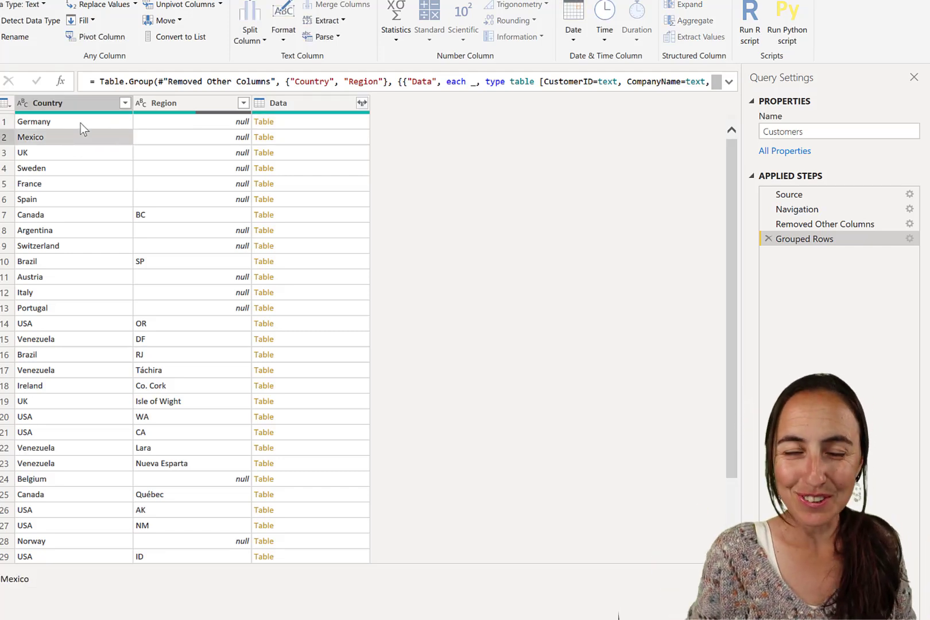
left_click(180, 151)
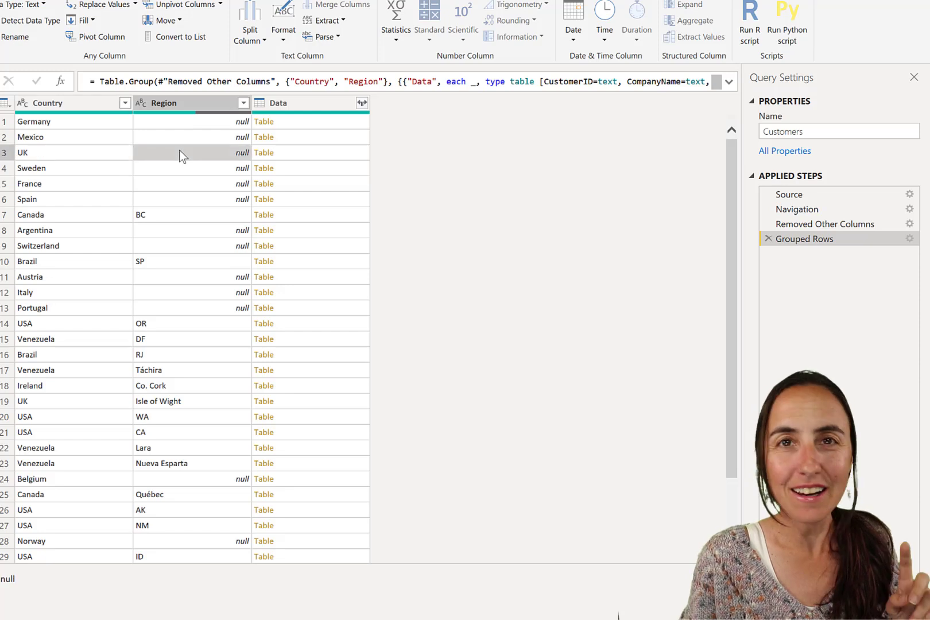
left_click(910, 238)
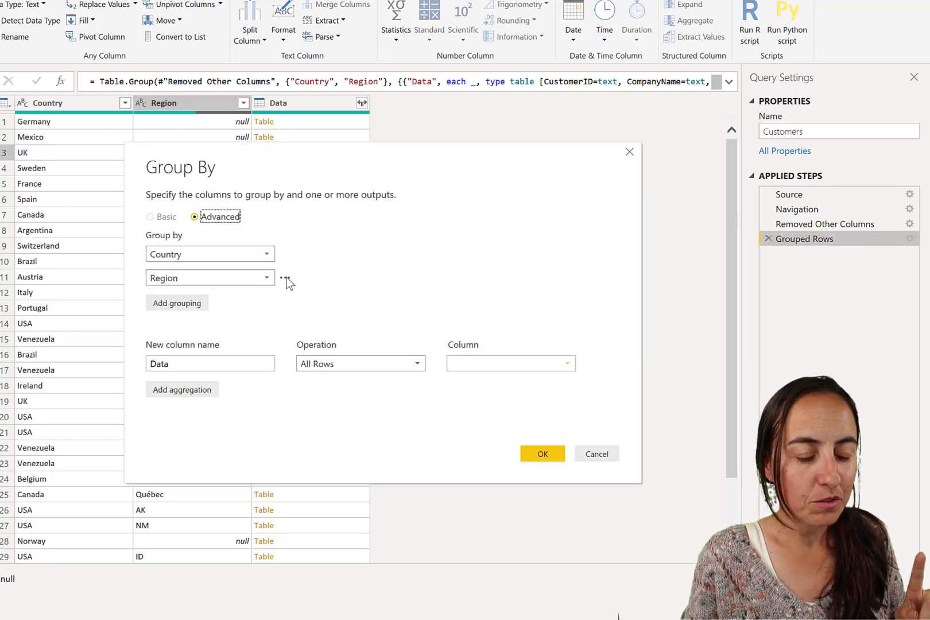
Step: Remove Region from the Grouped Rows step so customers are grouped by Country only
left_click(284, 278)
left_click(305, 292)
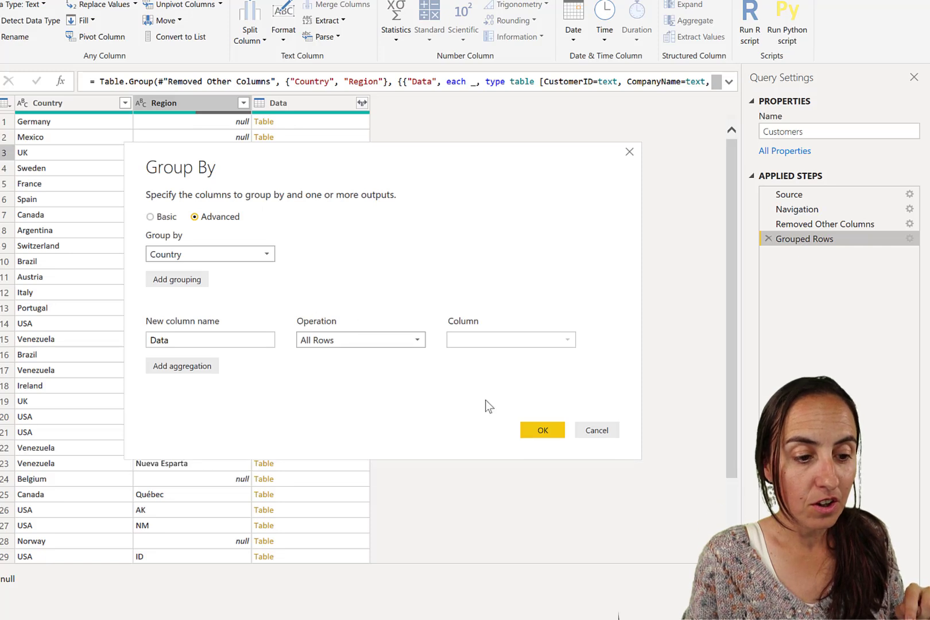
left_click(542, 430)
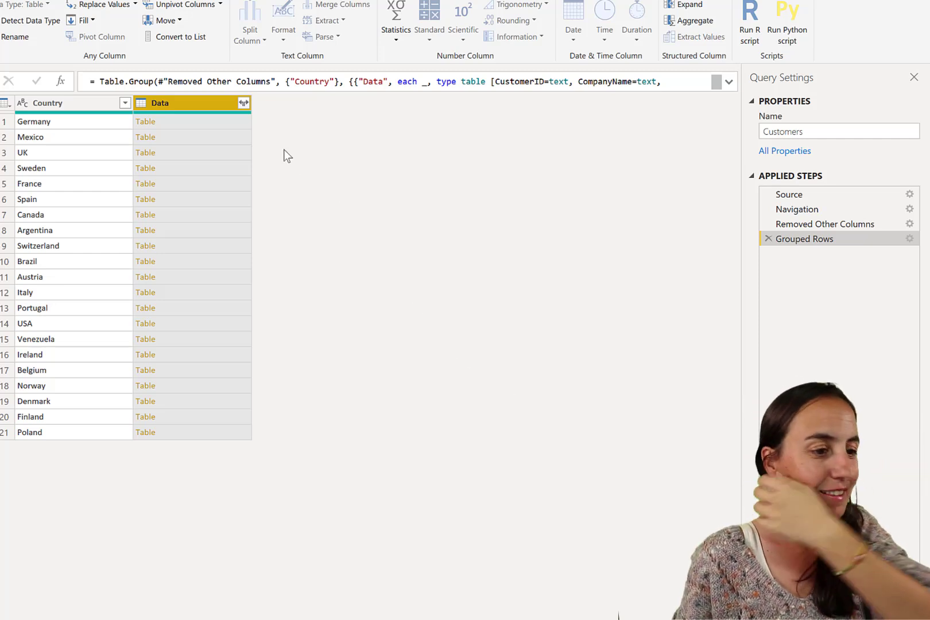
Step: Preview the Germany, Mexico and UK nested tables, then start a Custom Column
left_click(211, 121)
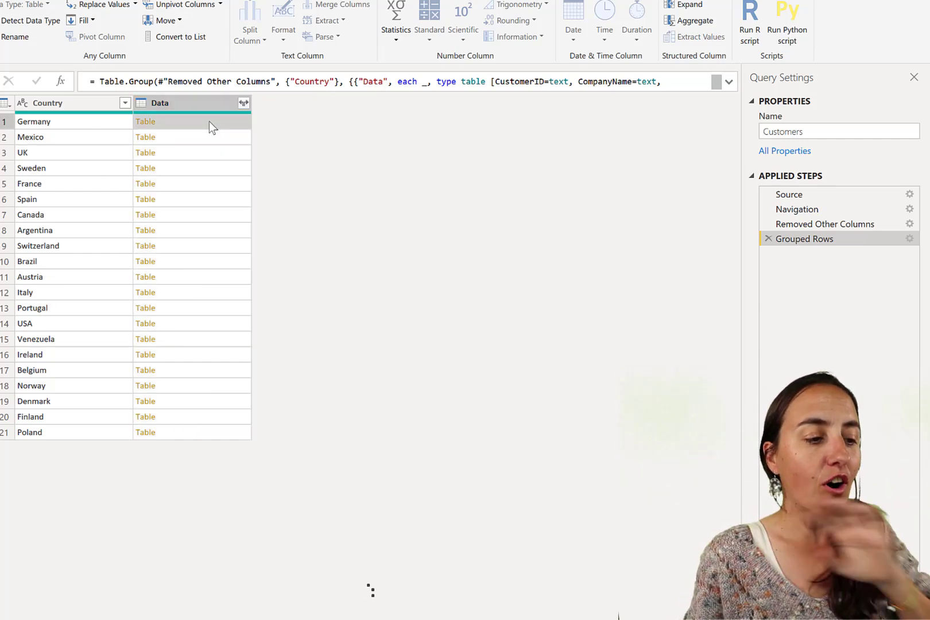
left_click(211, 137)
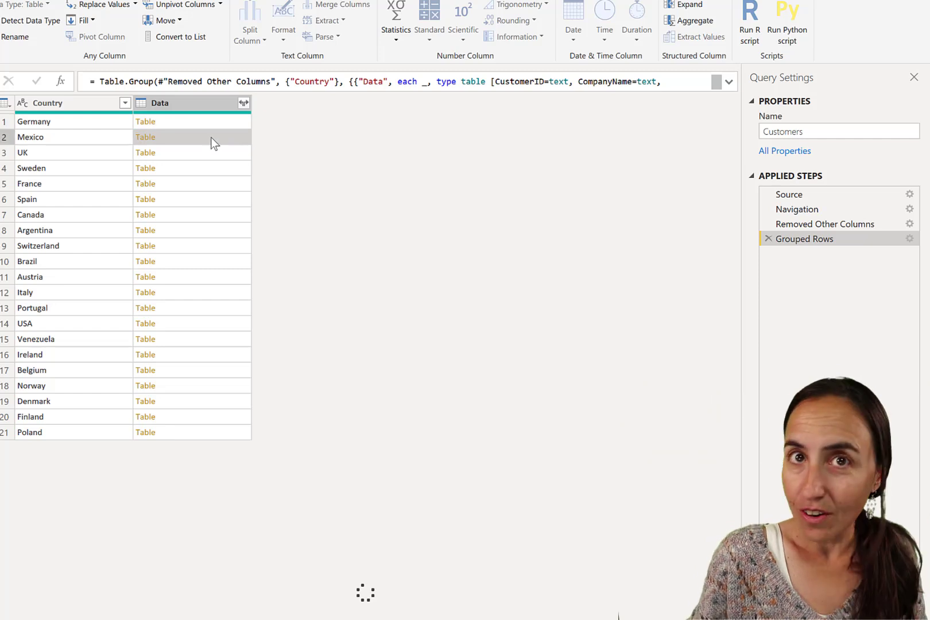
left_click(192, 154)
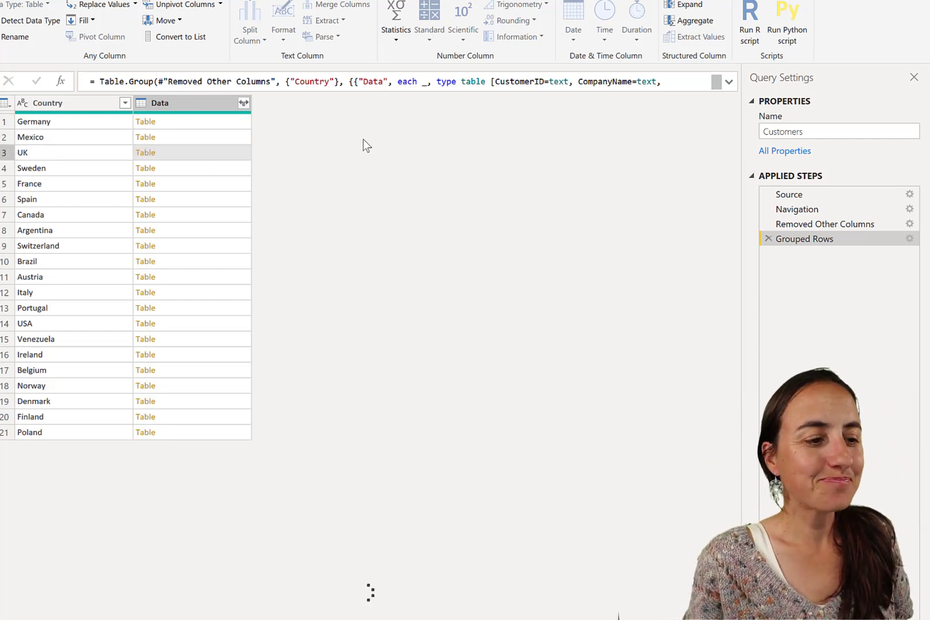
left_click(236, 120)
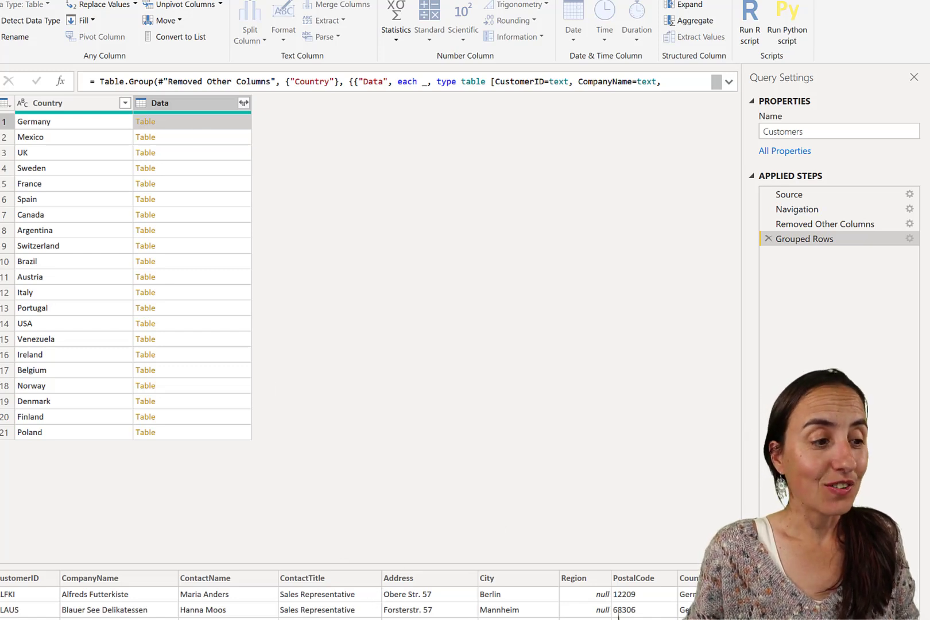
left_click(172, 0)
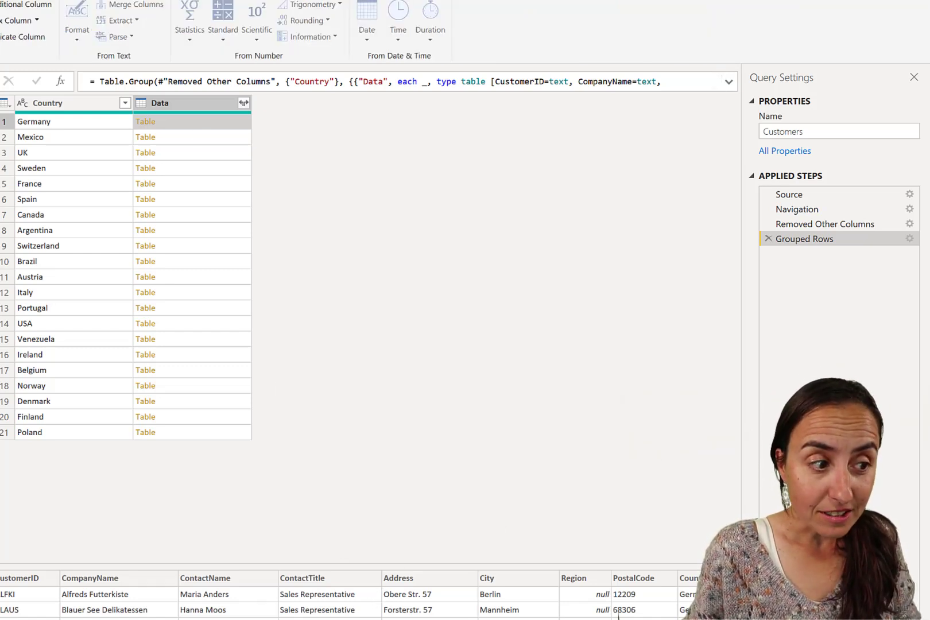
left_click(234, 286)
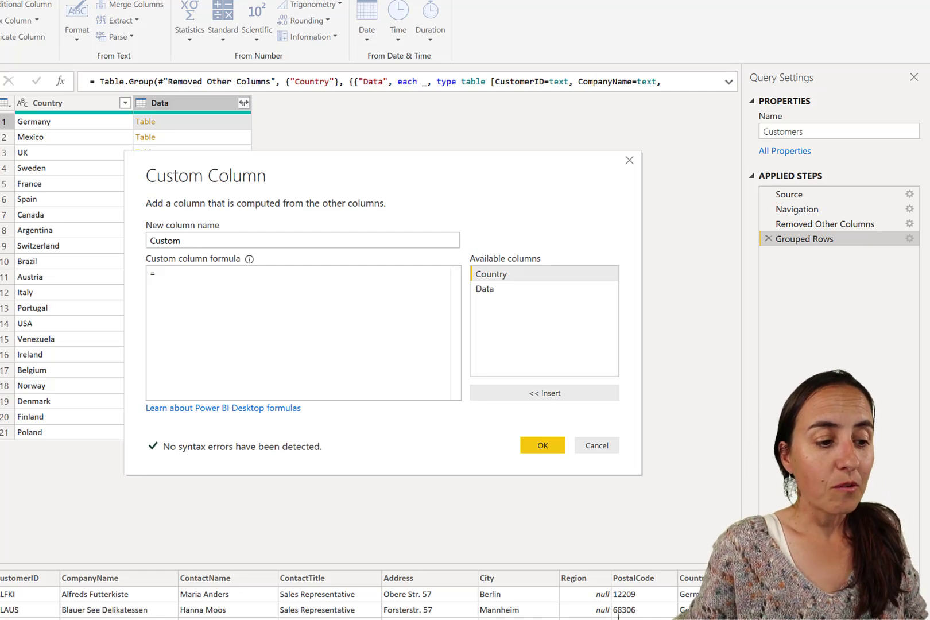
Step: Create the Custom column with formula Table.AddIndexColumn([Data], "Index", 0,1)
left_click(247, 286)
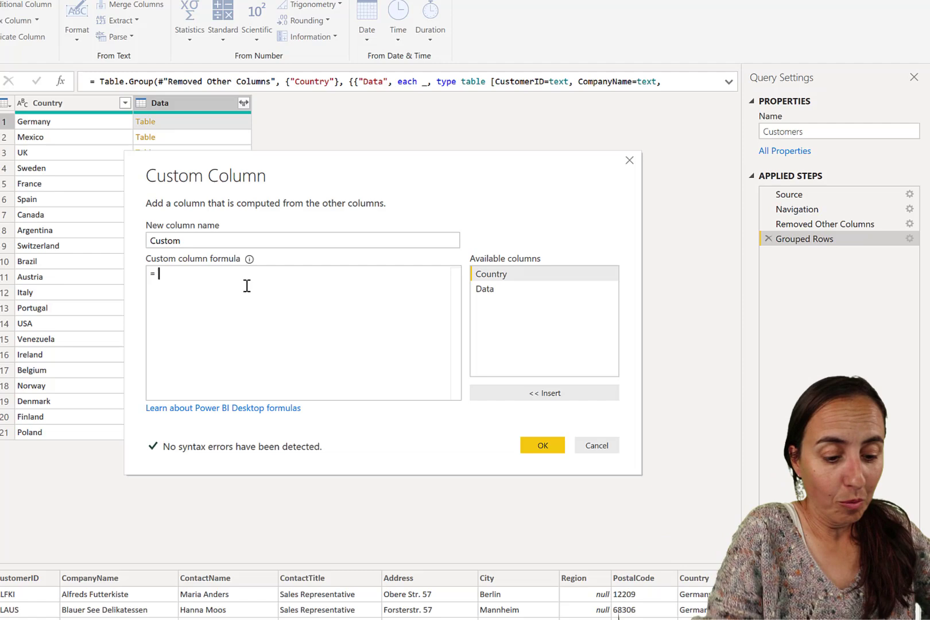
type("ind")
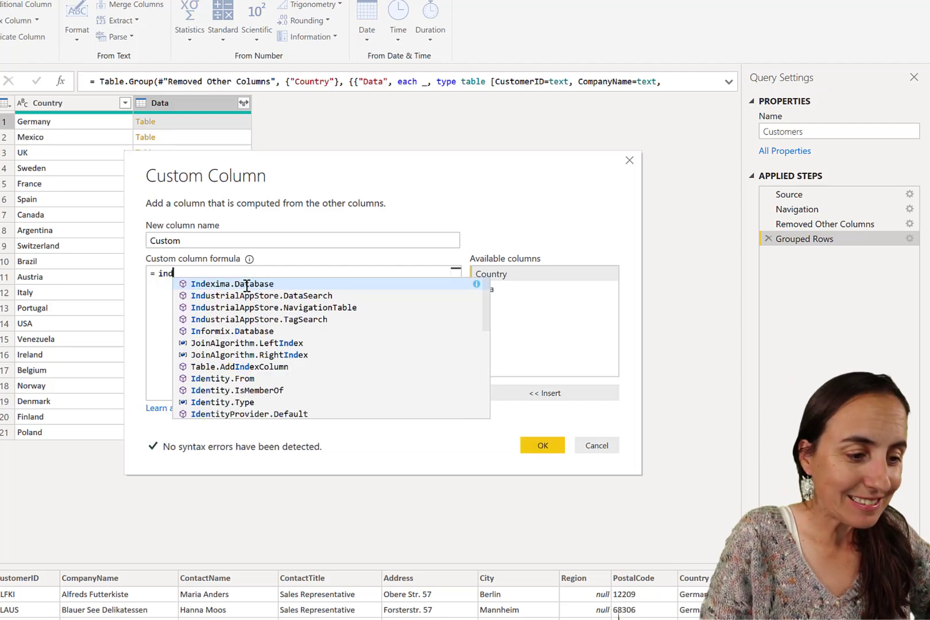
key("Down")
key("Down")
key("Down")
key("Down")
key("Down")
key("Down")
key("Down")
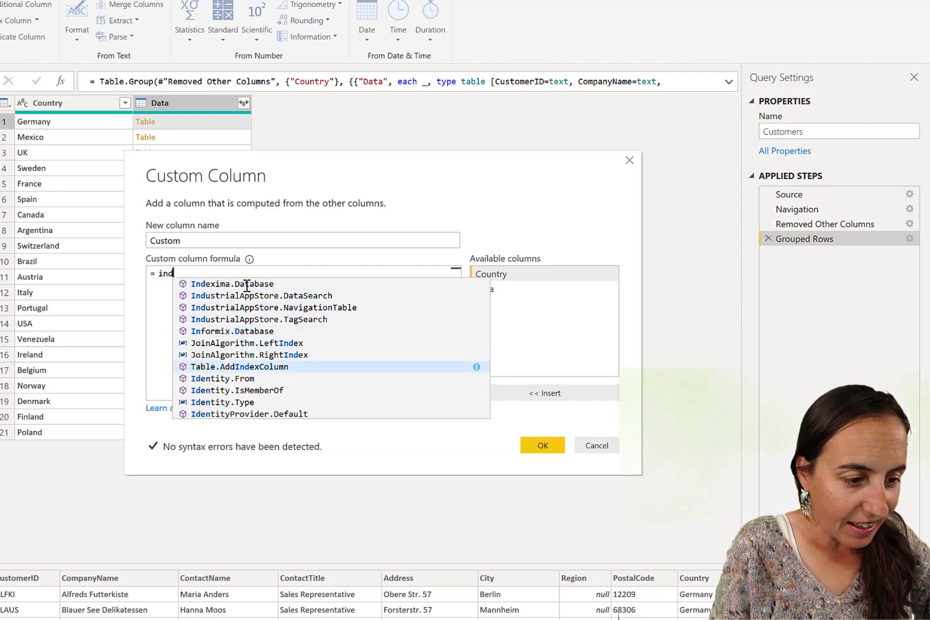
key("Down")
key("Up")
key("Escape")
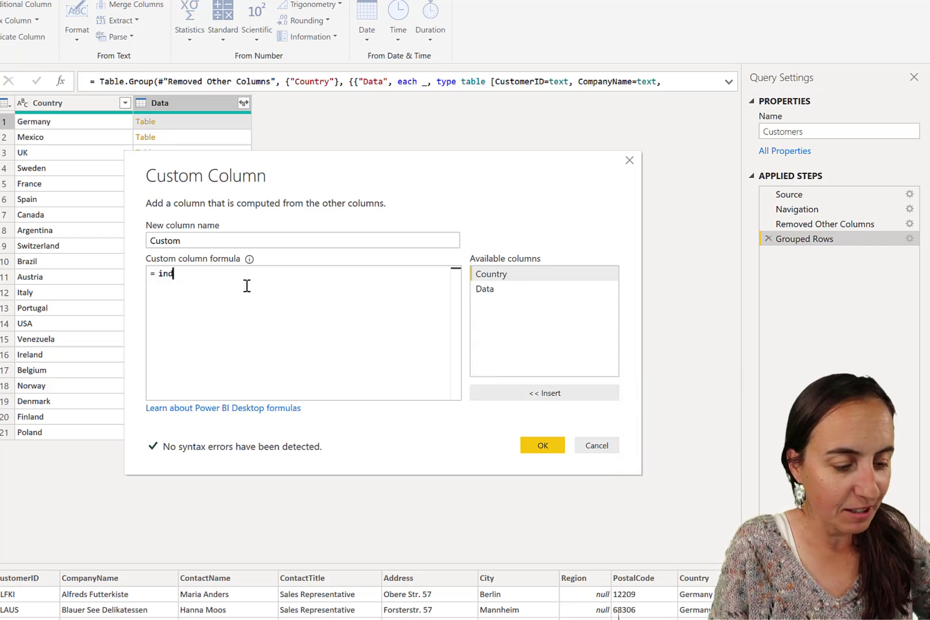
key("Tab")
type("(")
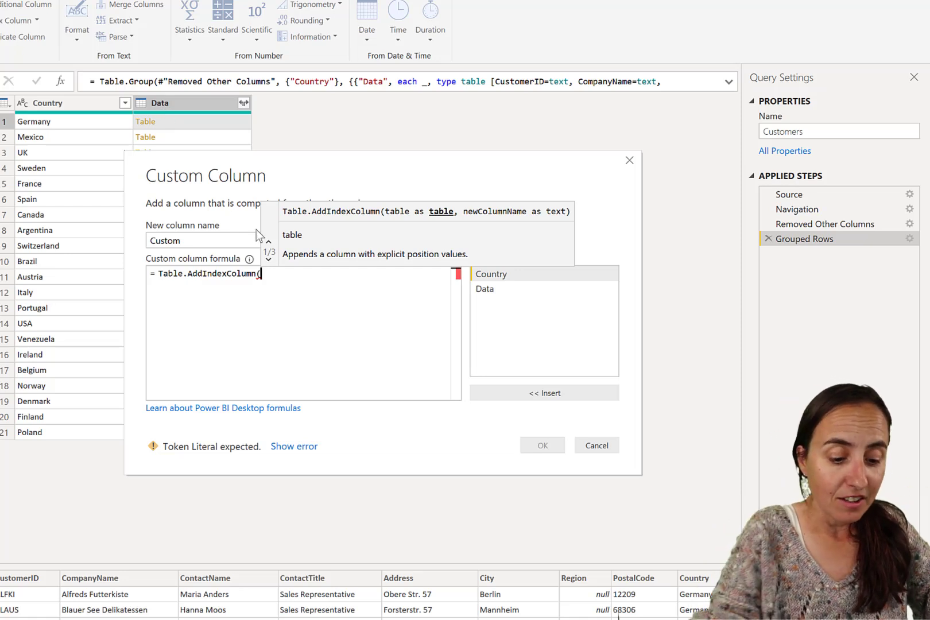
type("[Data")
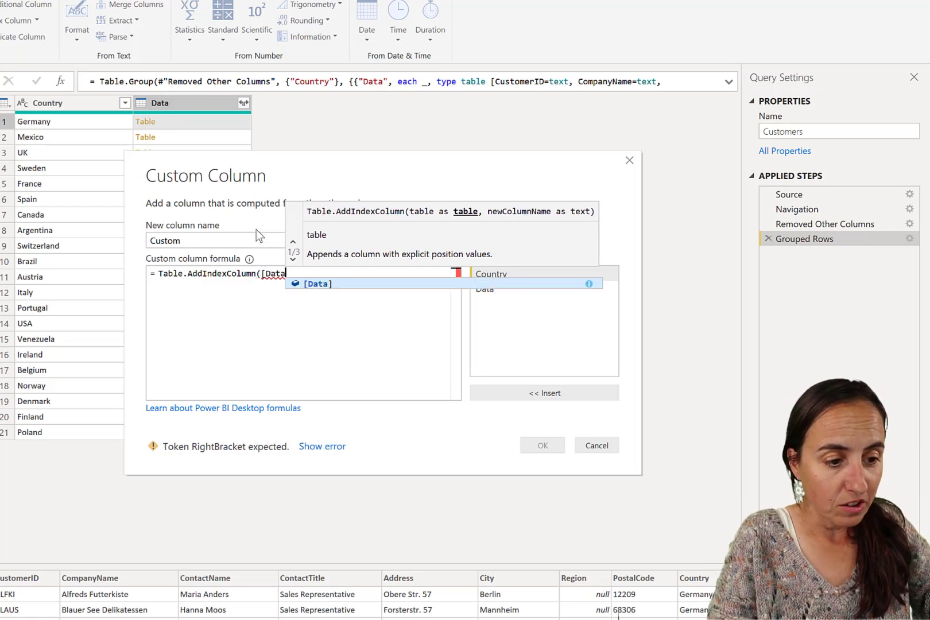
type("], ")
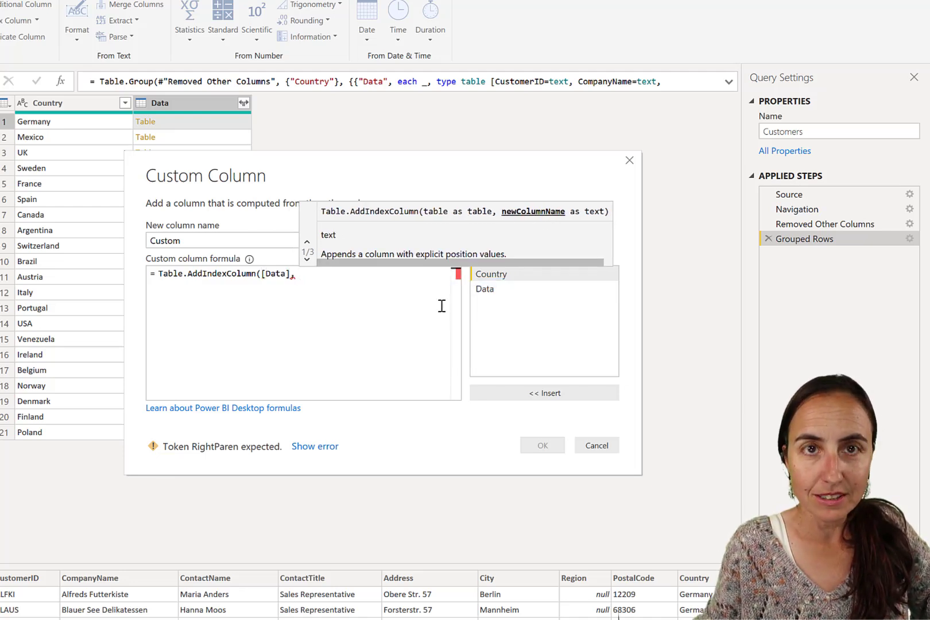
type("\"\"")
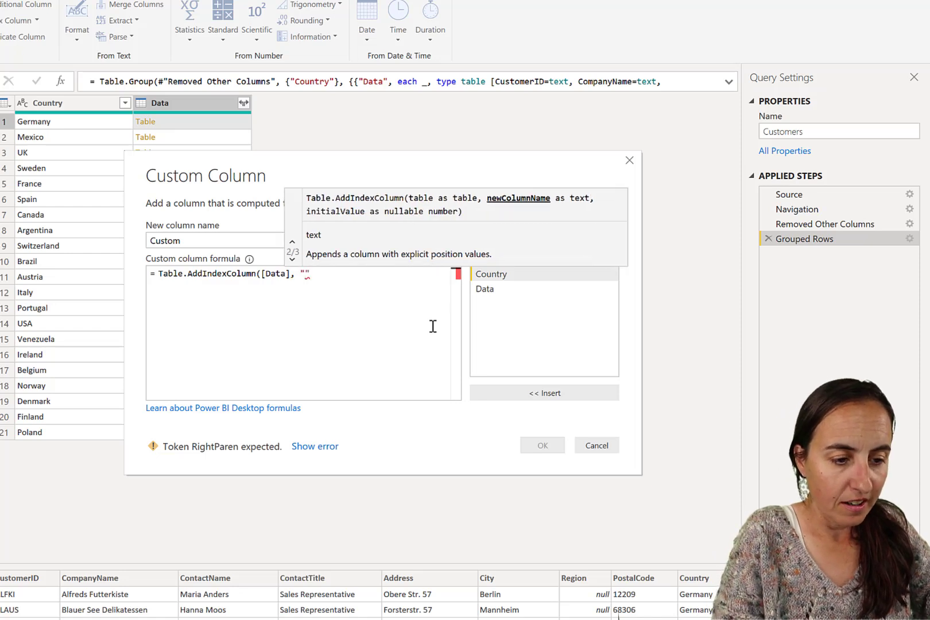
type("Index")
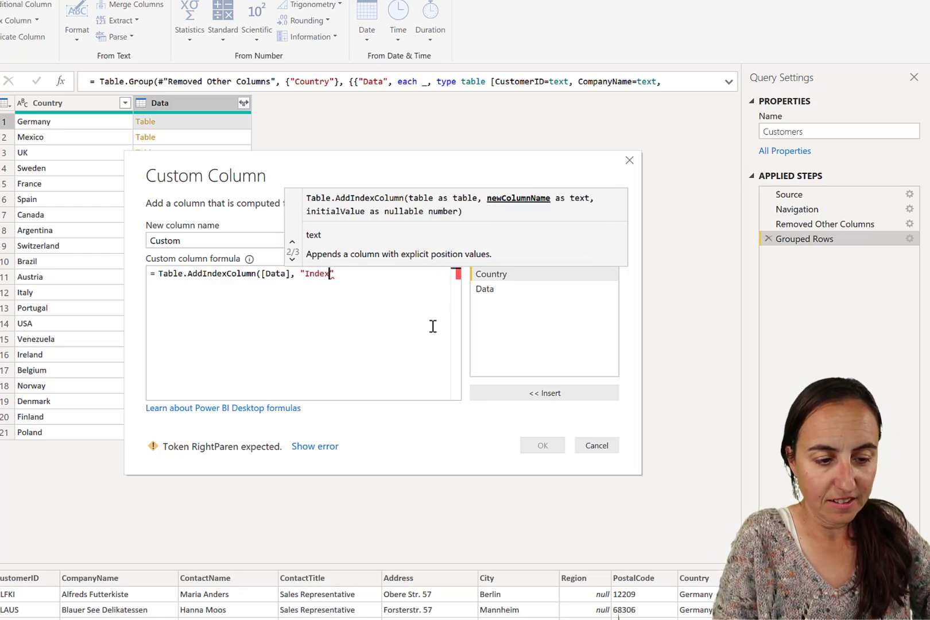
type("\",")
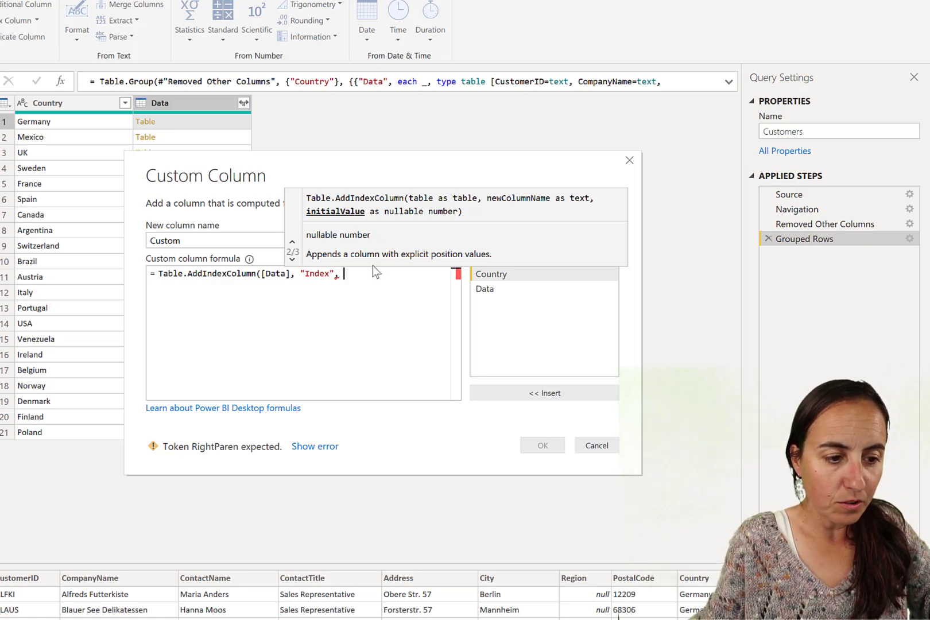
type(" 0")
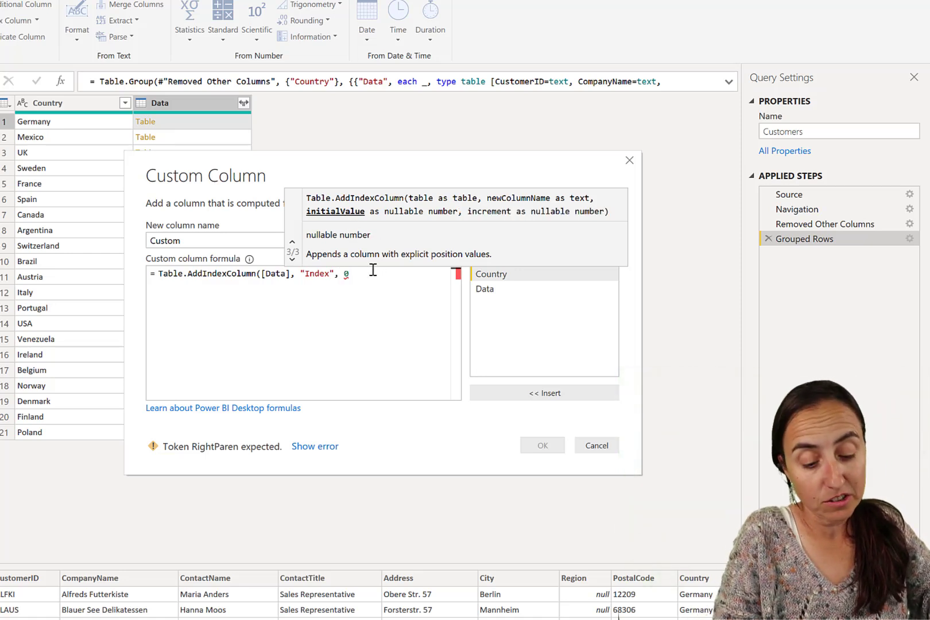
type(",")
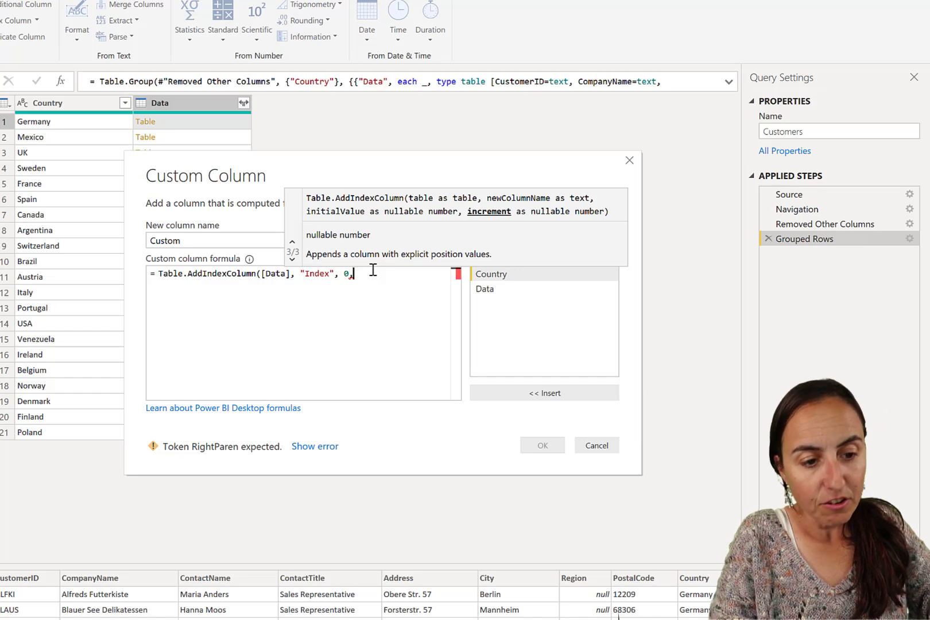
type("1")
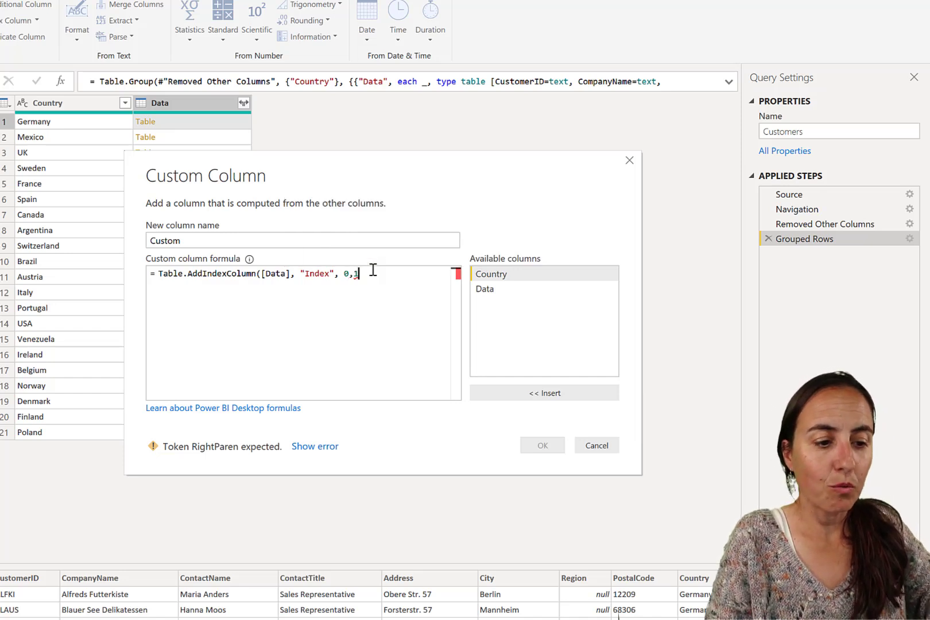
type(")")
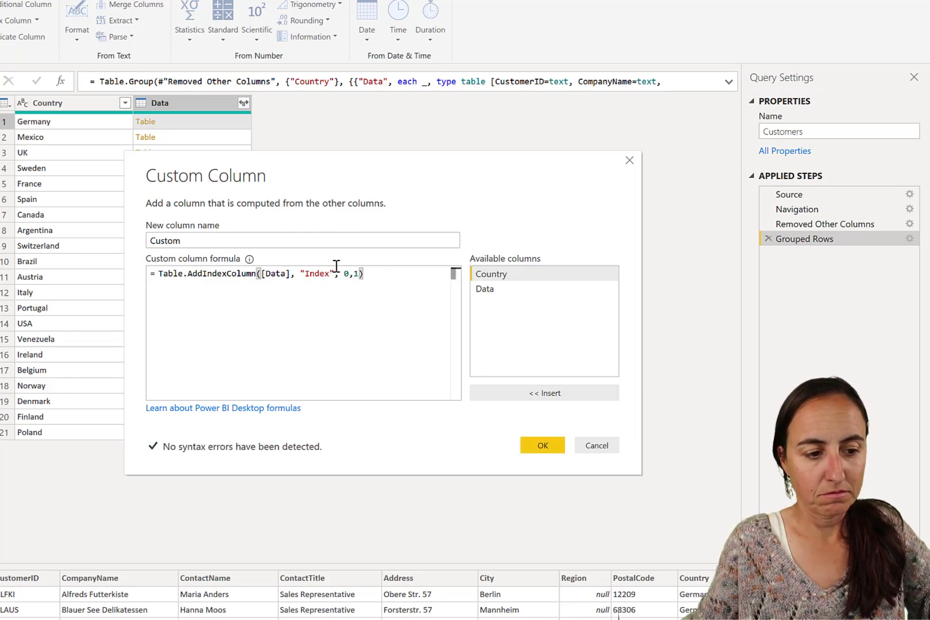
left_click(544, 447)
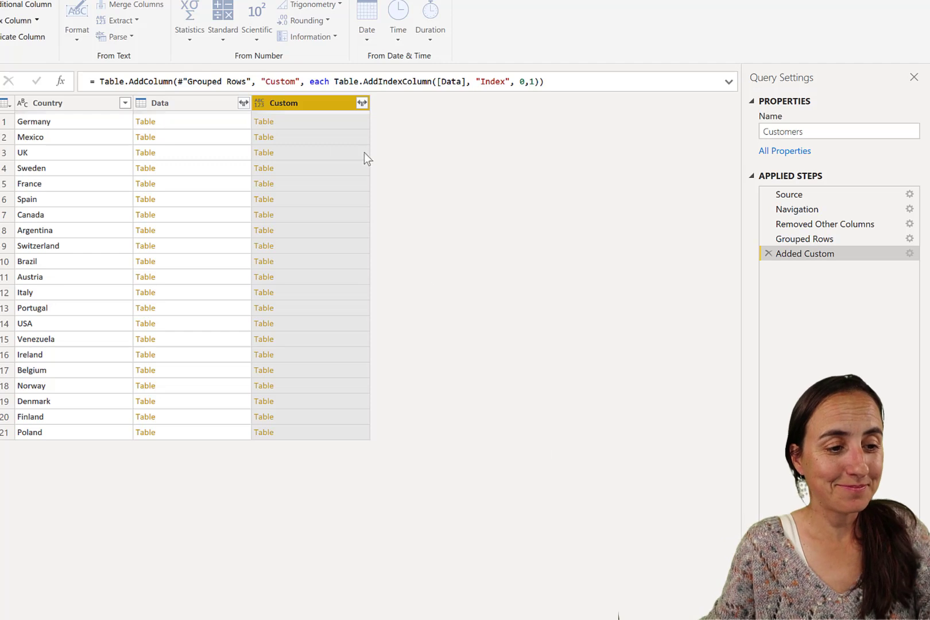
Step: Check the Index column in Germany's and Mexico's nested tables, then select the Custom column
left_click(321, 125)
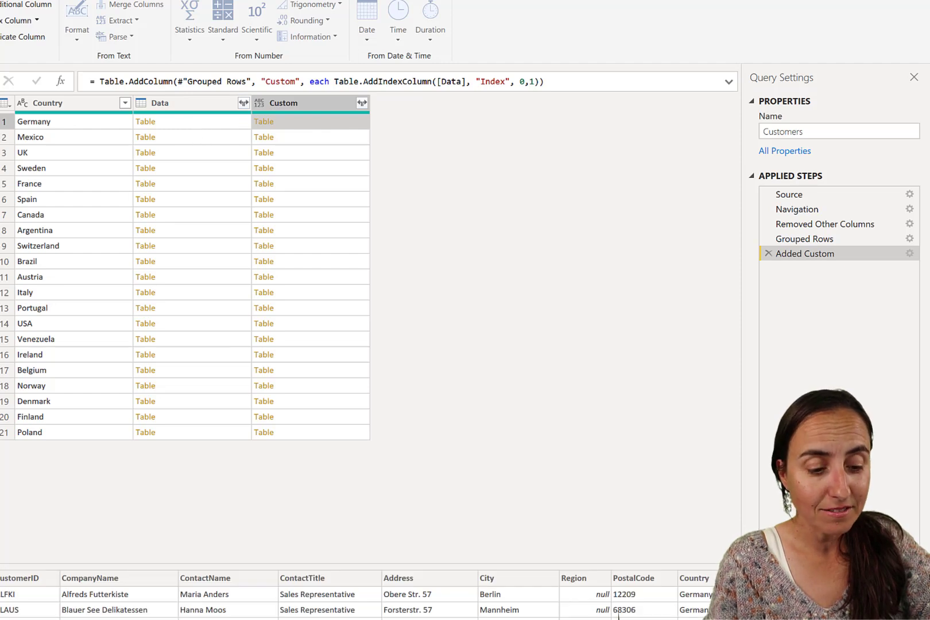
scroll(618, 617, "right", 3)
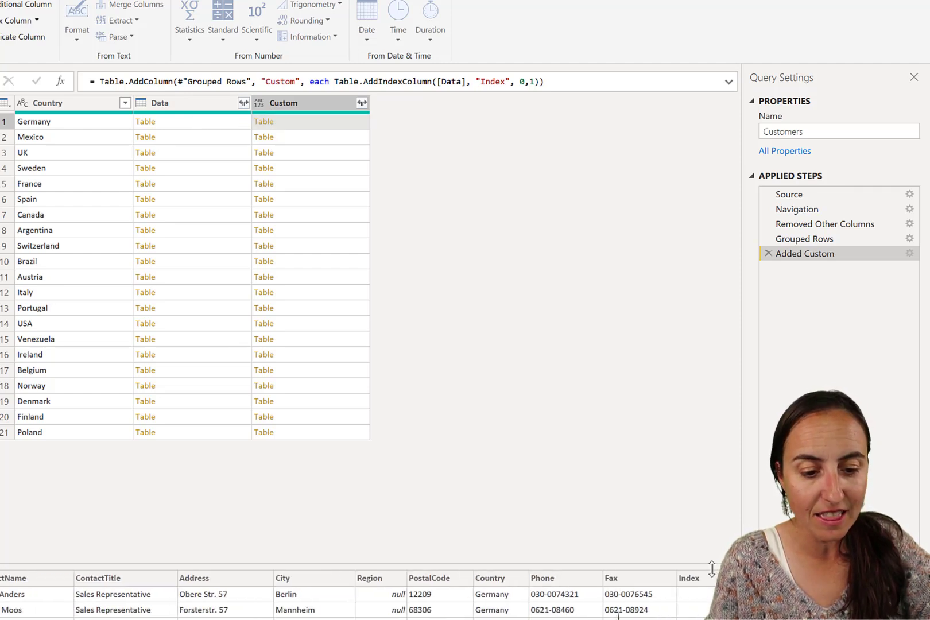
scroll(618, 617, "down", 5)
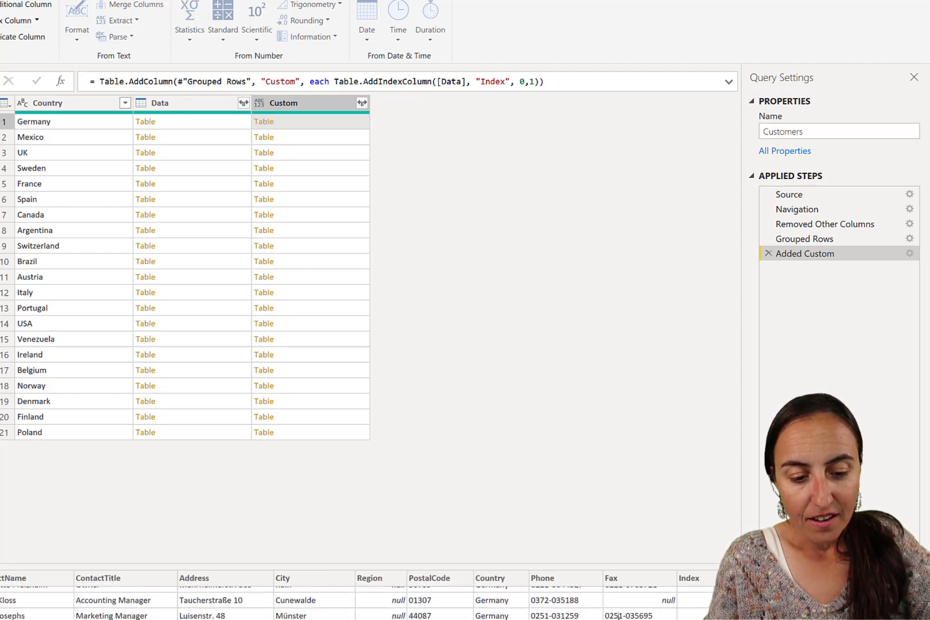
left_click(320, 144)
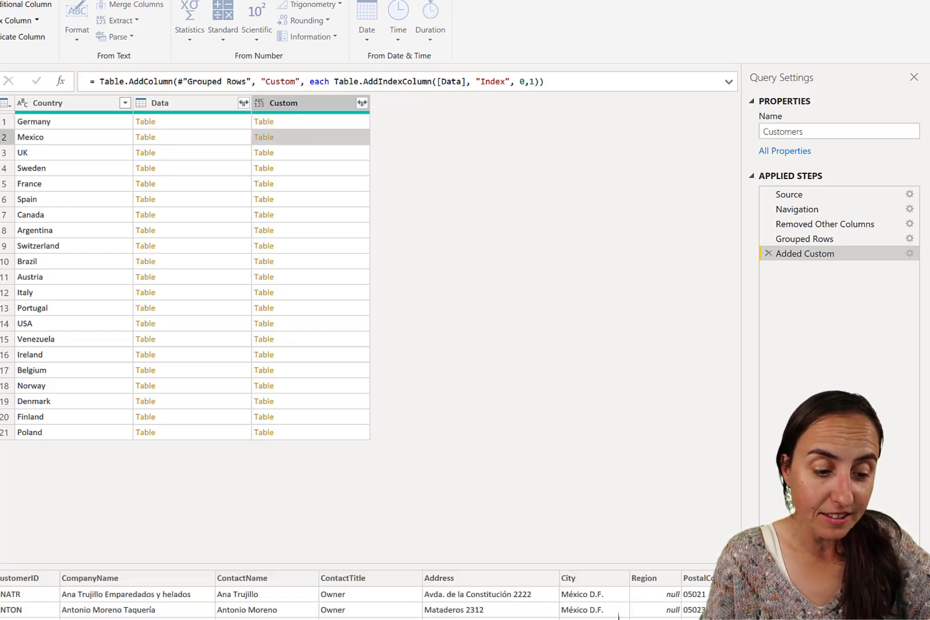
scroll(618, 617, "right", 3)
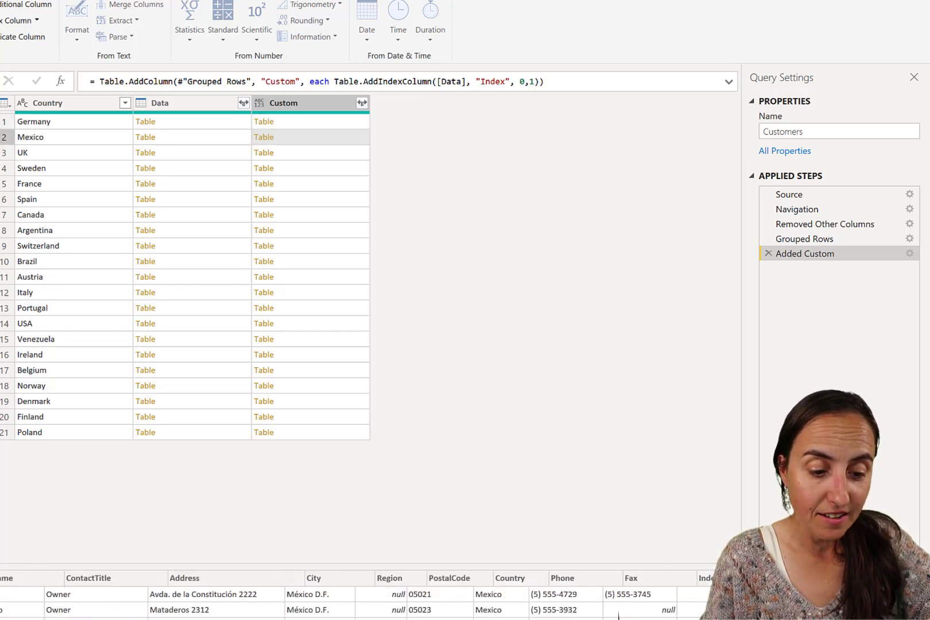
left_click(317, 104)
right_click(315, 103)
Step: Keep only Custom and expand it into CustomerID, CompanyName, ContactName and ContactTitle rows
left_click(384, 142)
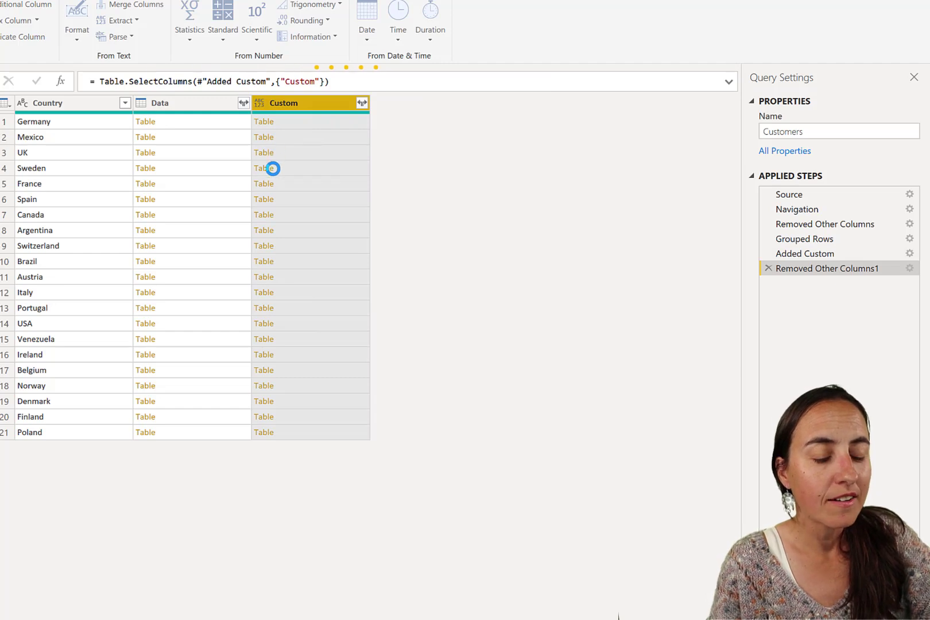
left_click(130, 102)
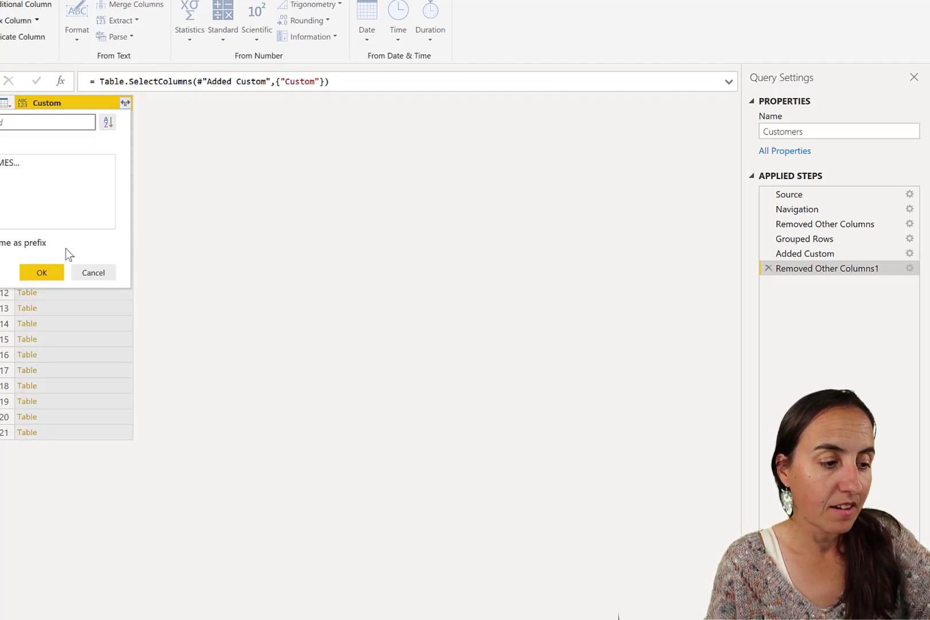
left_click(41, 412)
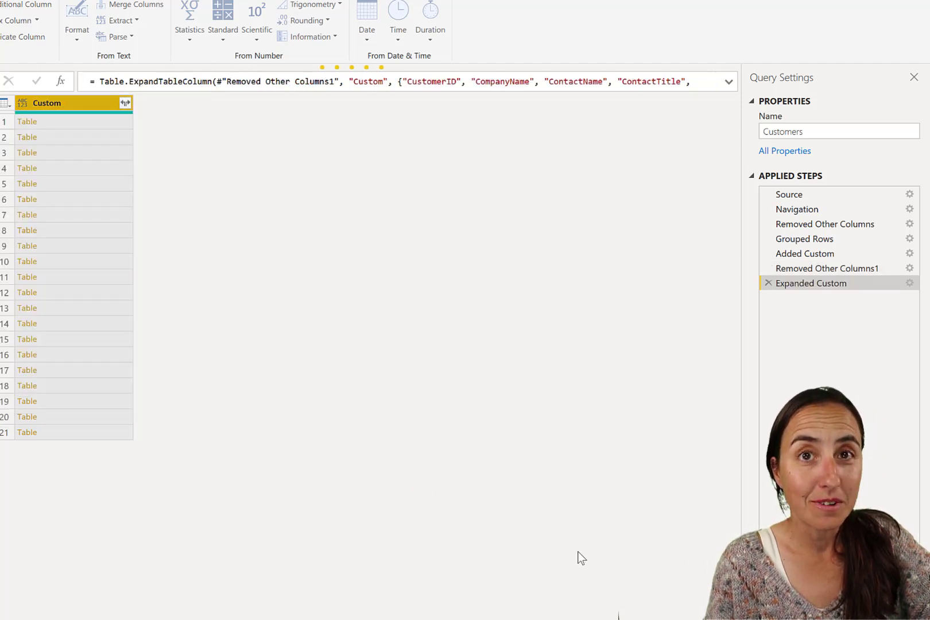
scroll(620, 617, "right", 6)
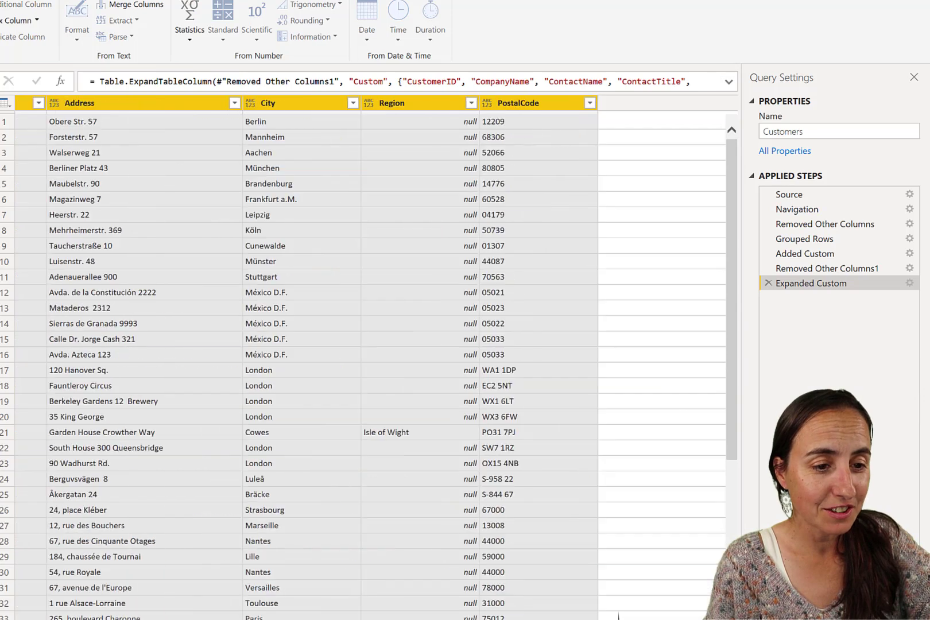